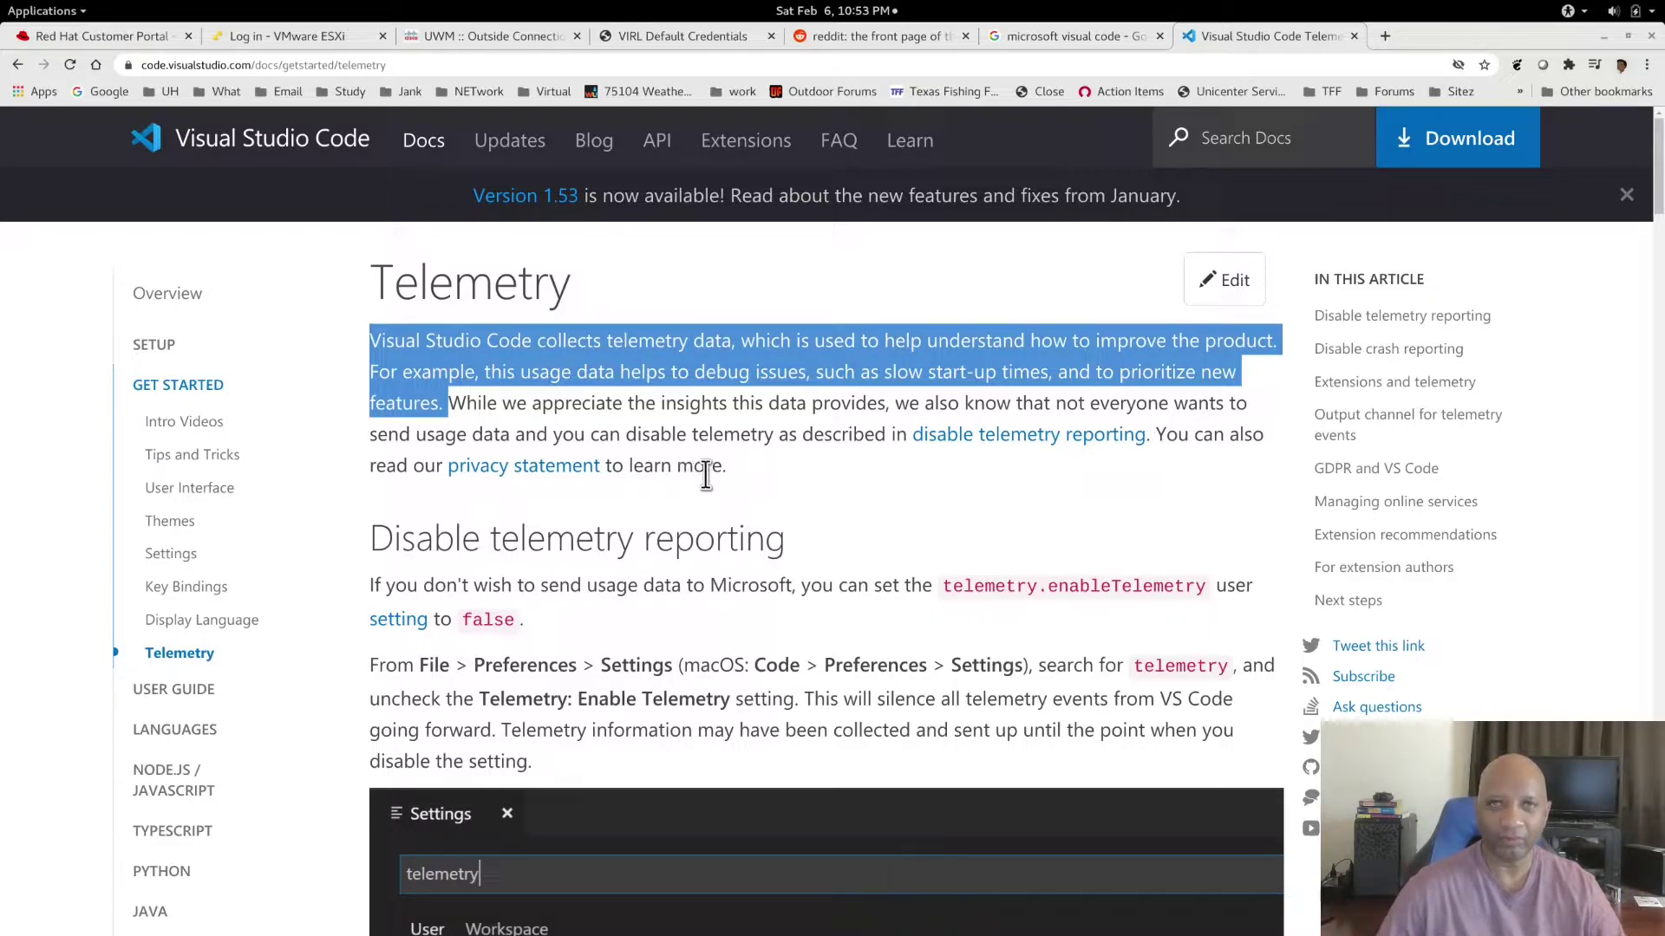
# Switch to the VS Code window and open the user Settings from File > Preferences
pyautogui.hotkey('alt', 'Tab')
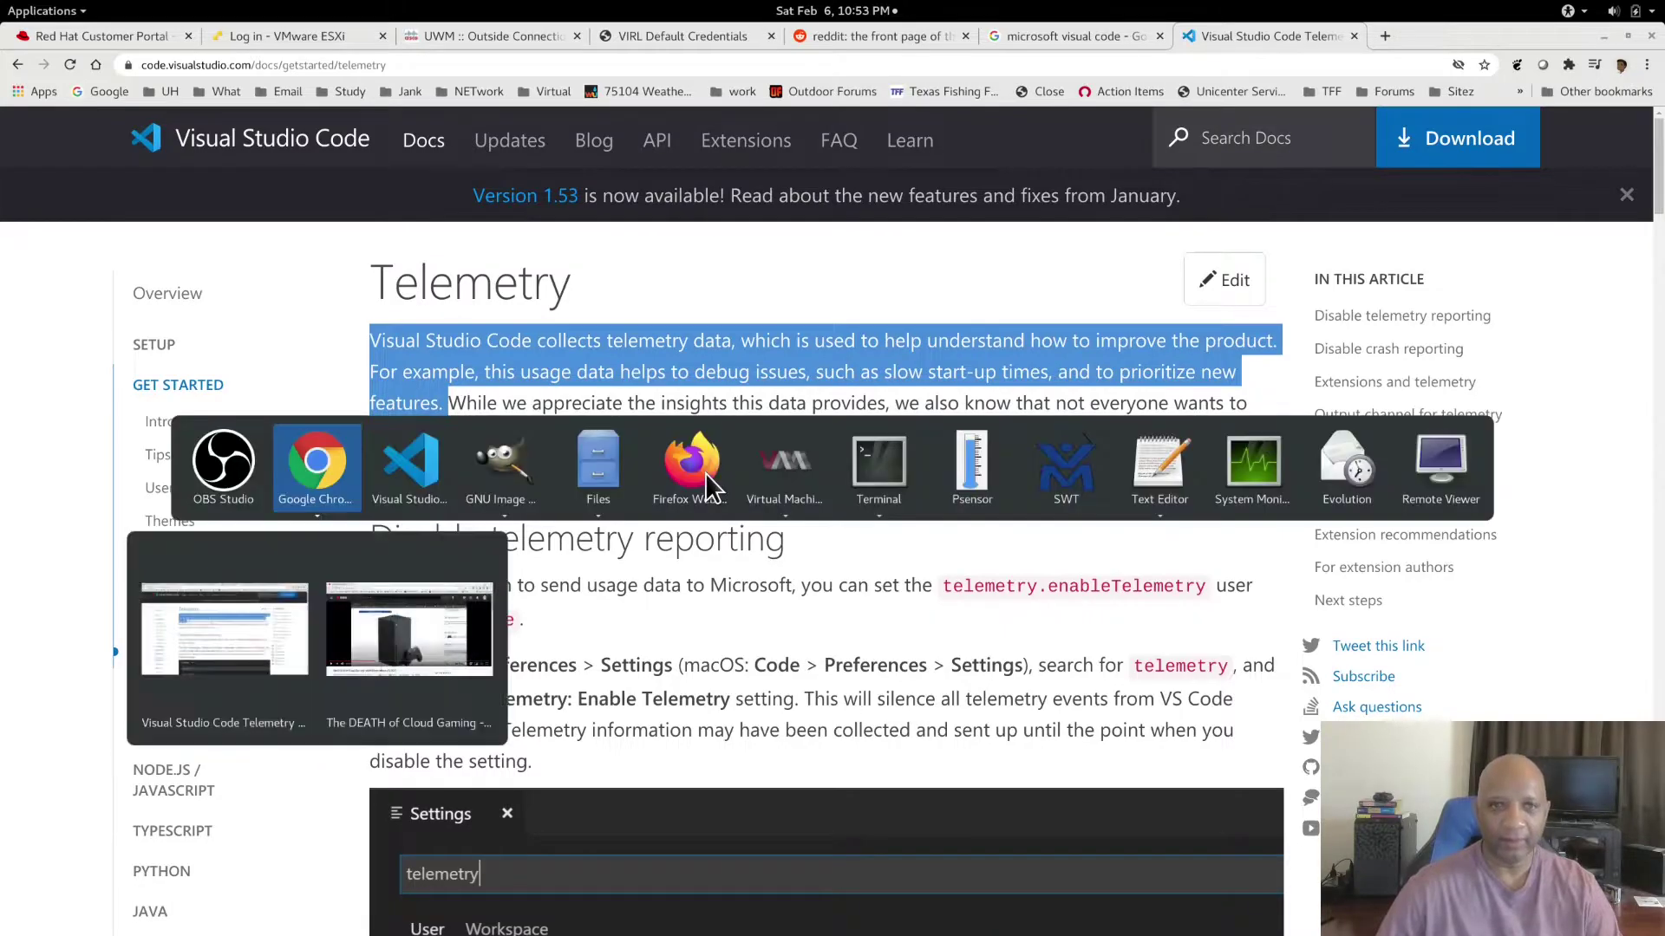
pyautogui.hotkey('alt', 'Tab')
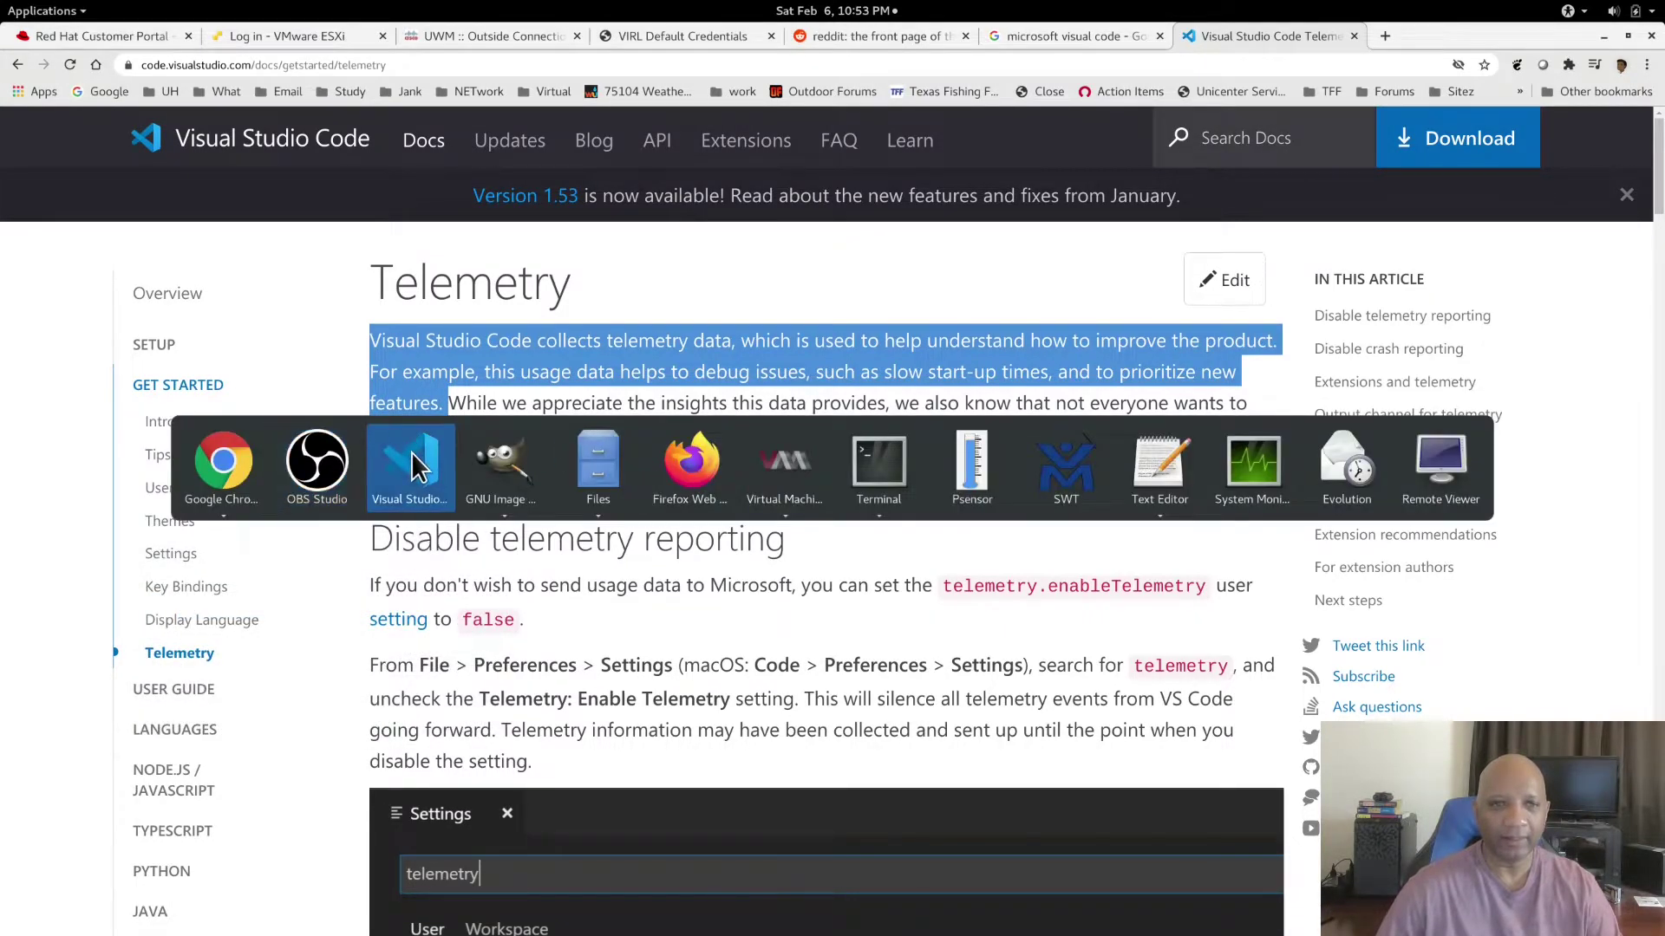
pyautogui.click(412, 452)
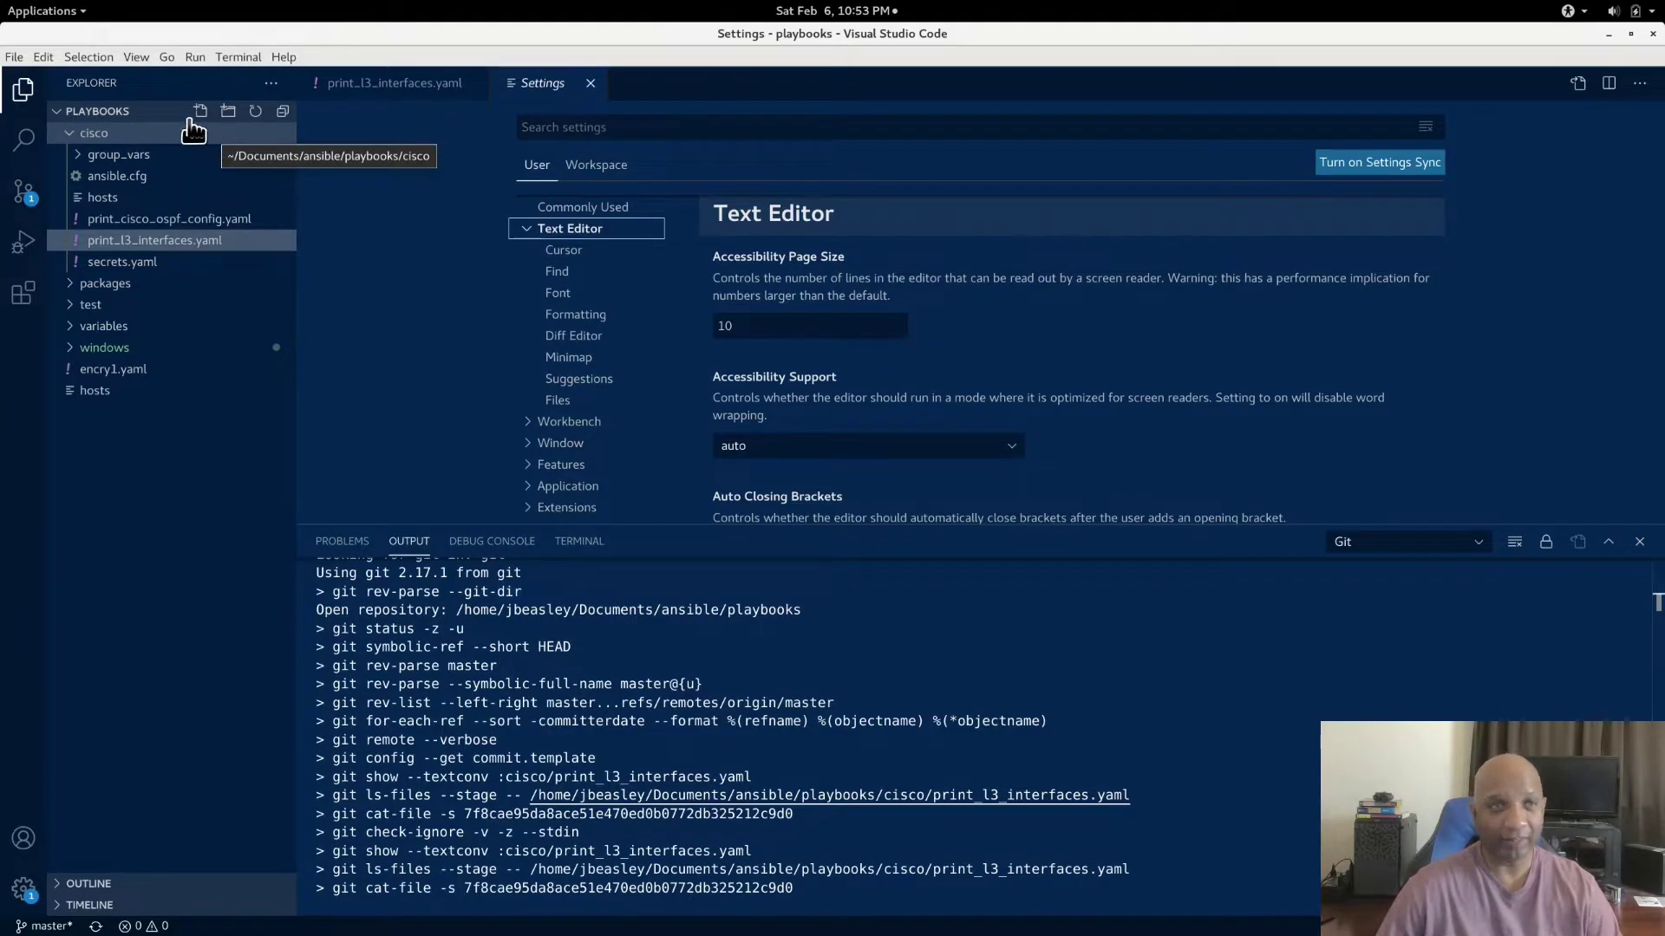
pyautogui.click(13, 57)
pyautogui.moveTo(79, 390)
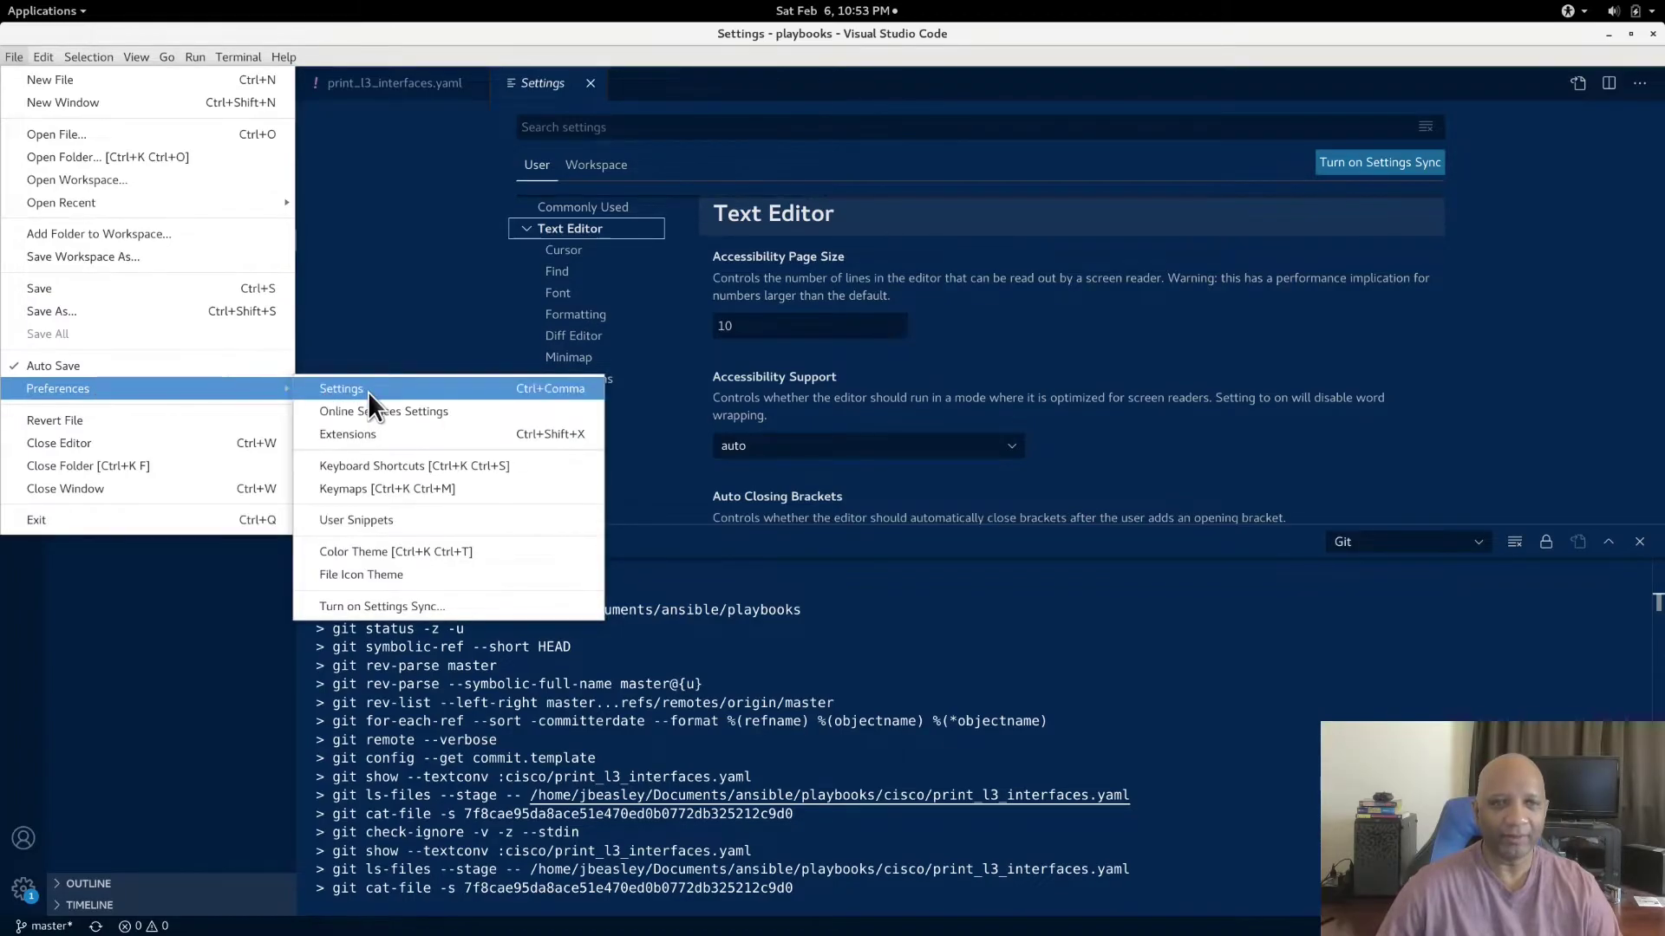
pyautogui.click(369, 392)
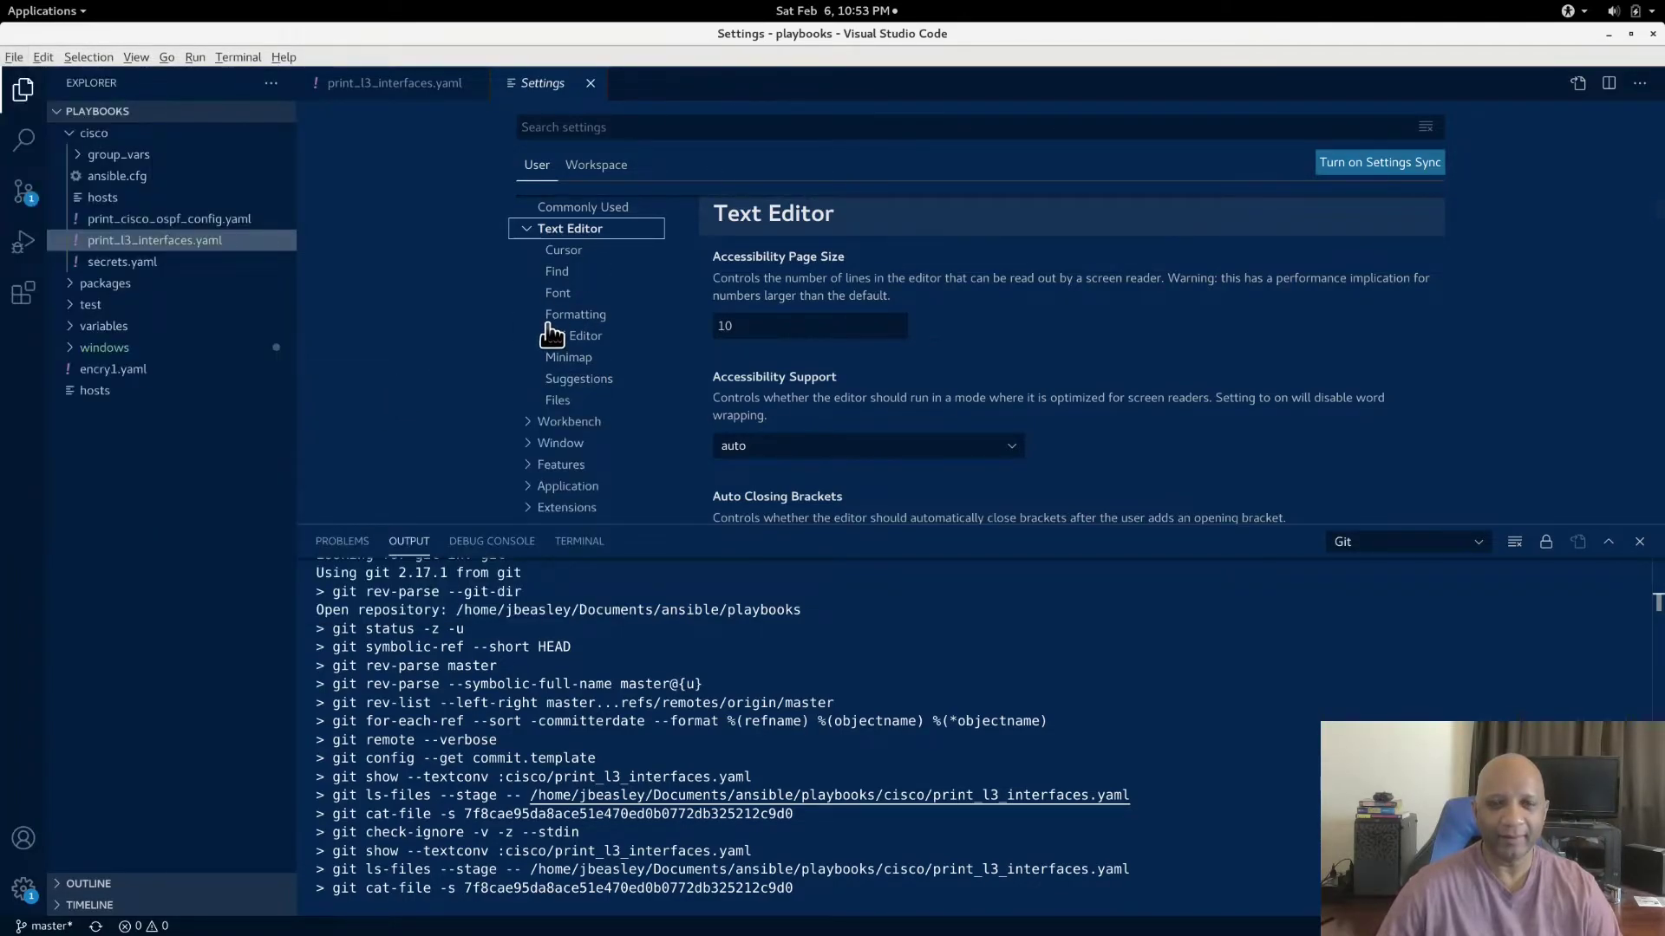
# Select Application > Telemetry and uncheck Enable Crash Reporter to stop crash reports to Microsoft
pyautogui.click(534, 490)
pyautogui.click(567, 407)
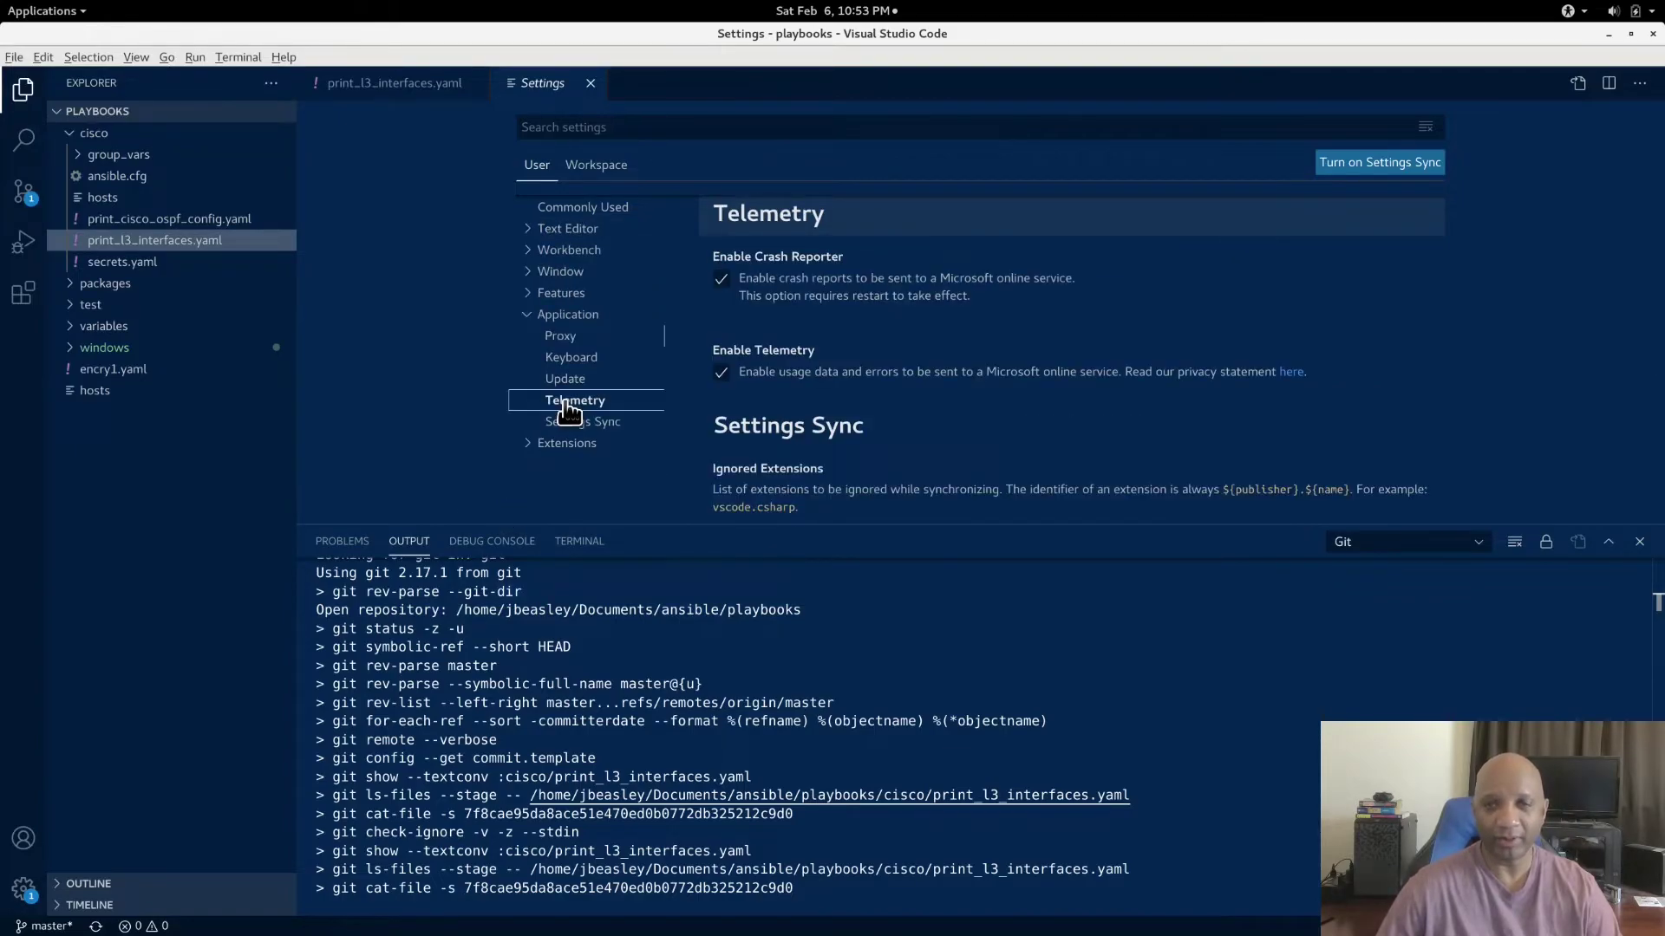
pyautogui.click(722, 281)
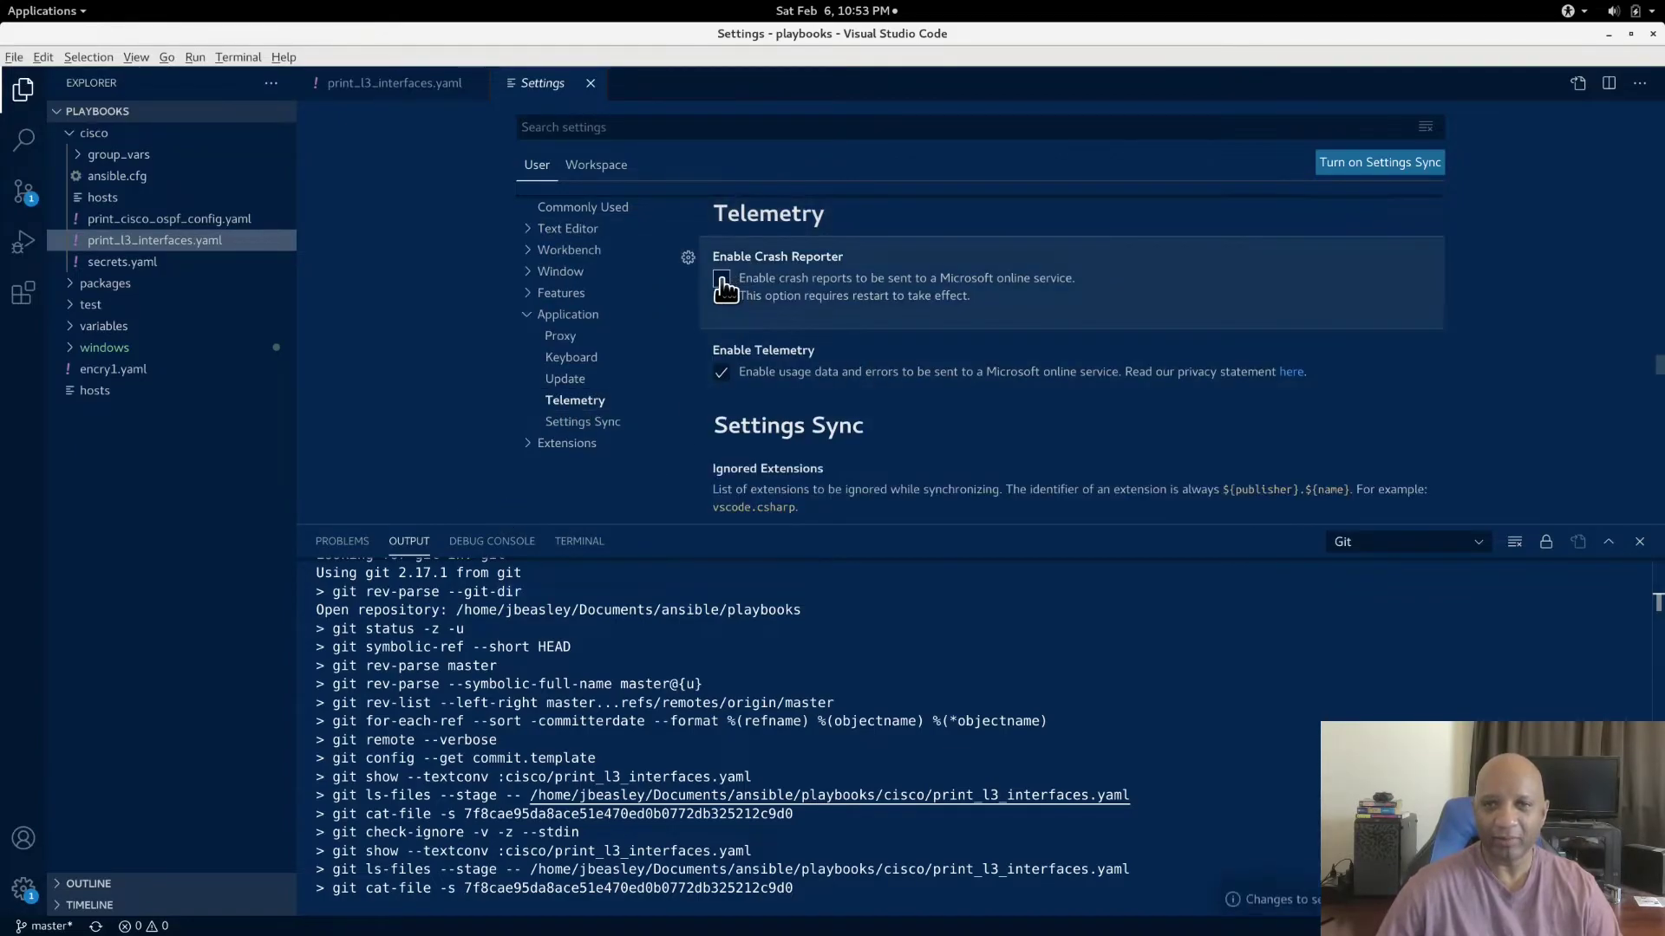
pyautogui.moveTo(724, 374)
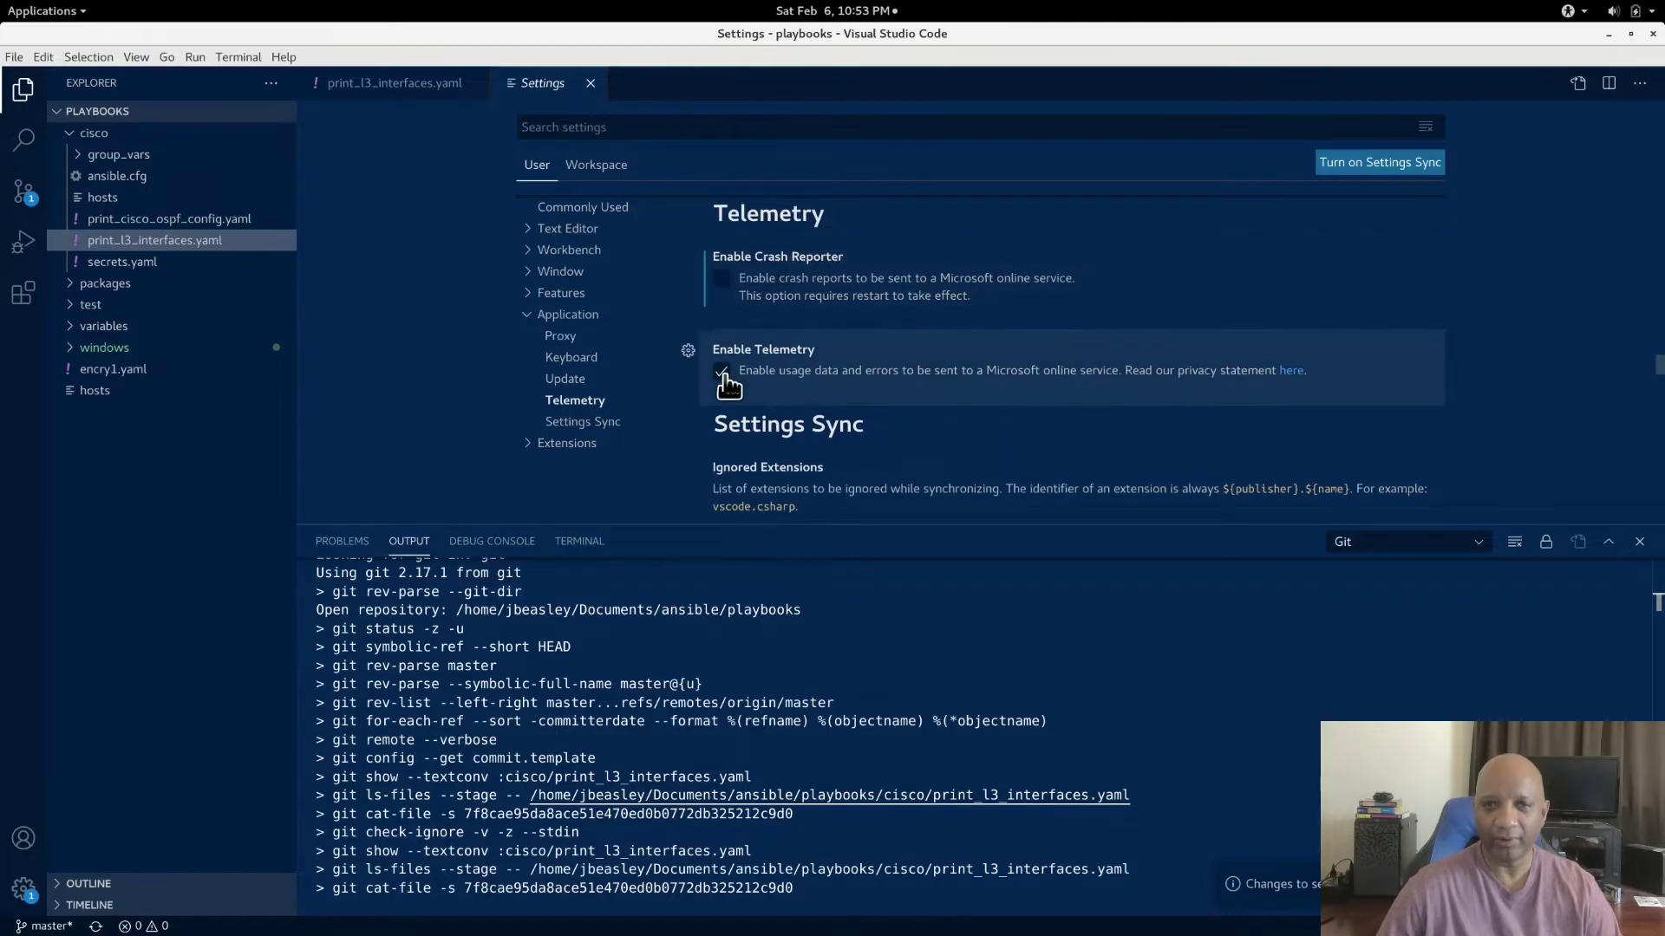
pyautogui.scroll(2, 988, 370)
pyautogui.scroll(-1, 988, 371)
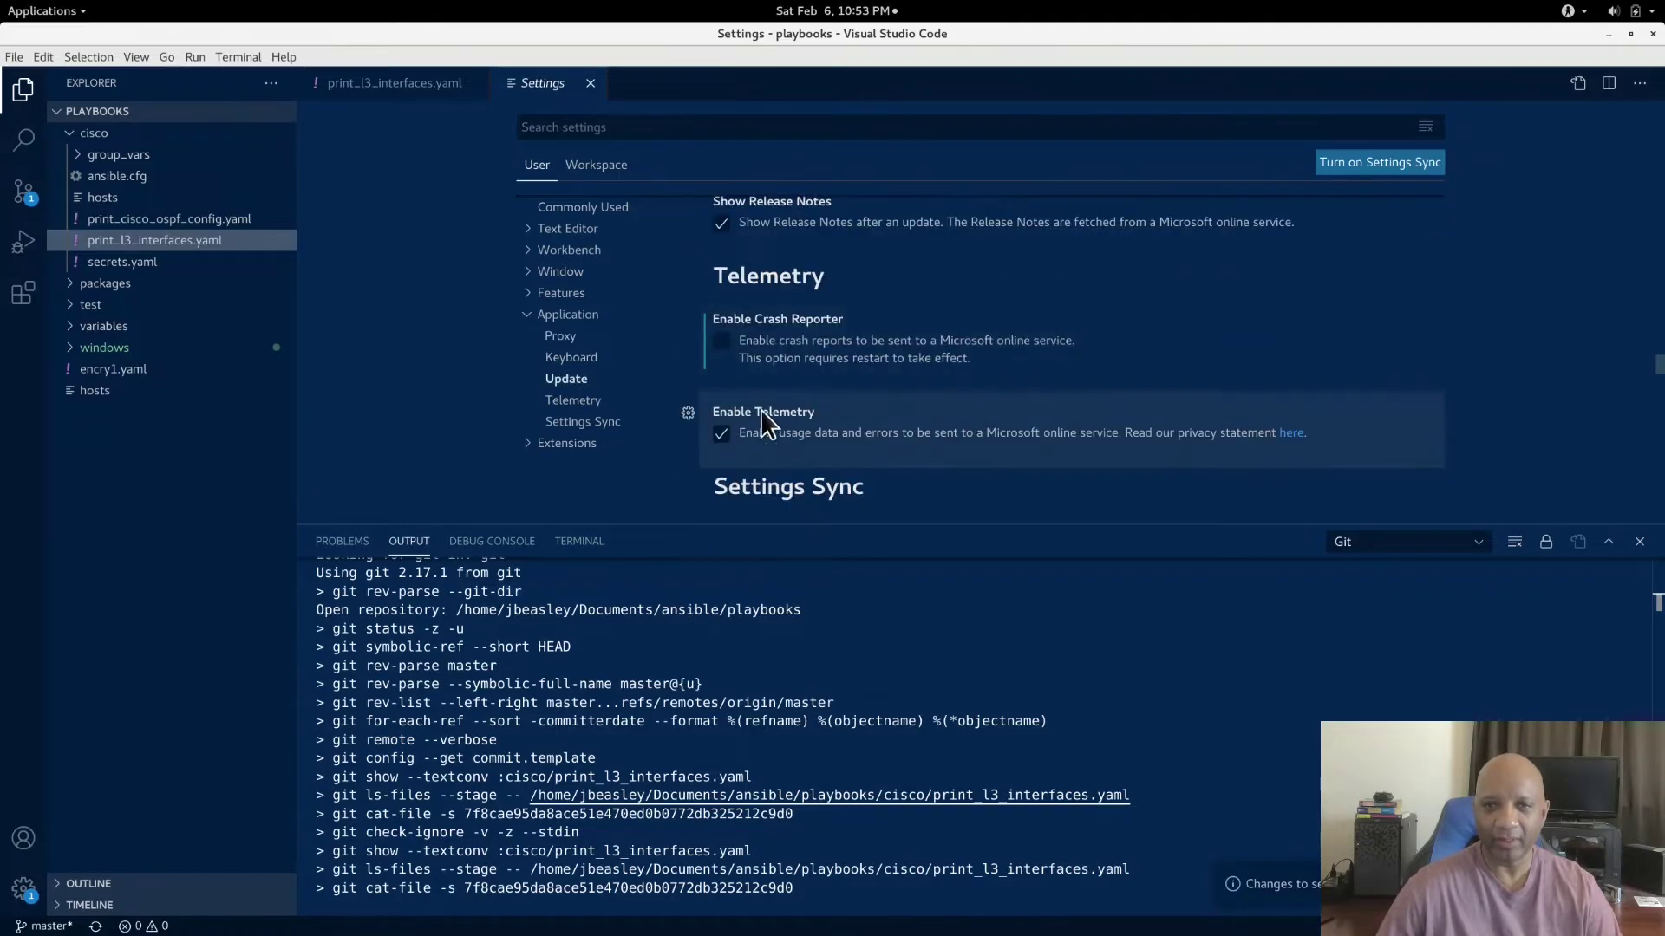